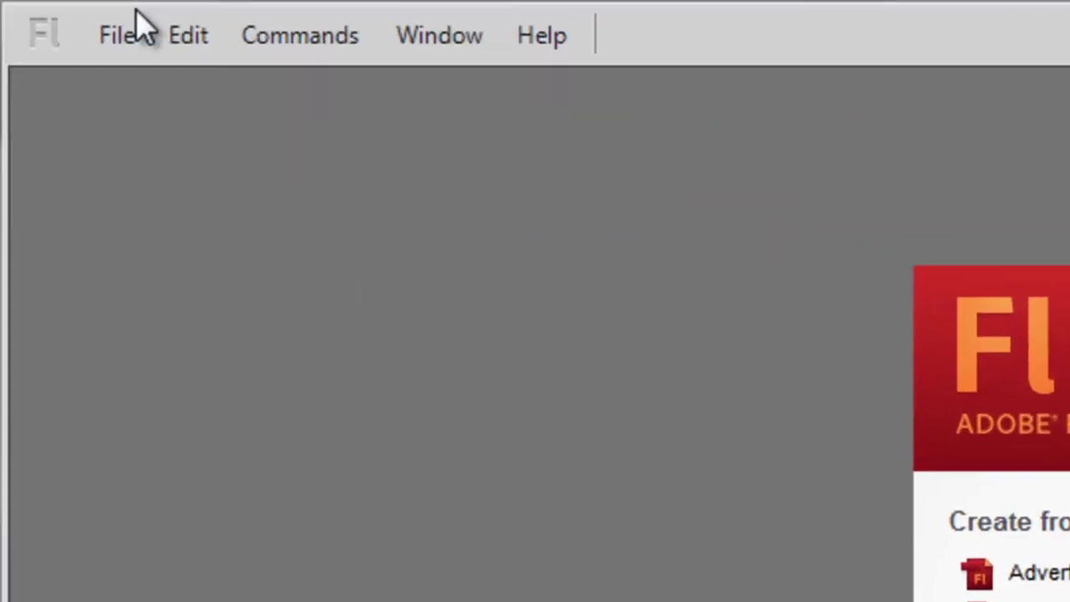
- Open 2_flash_tools_example_file.fla through File > Open
{"action": "left_click", "coordinate": [117, 35]}
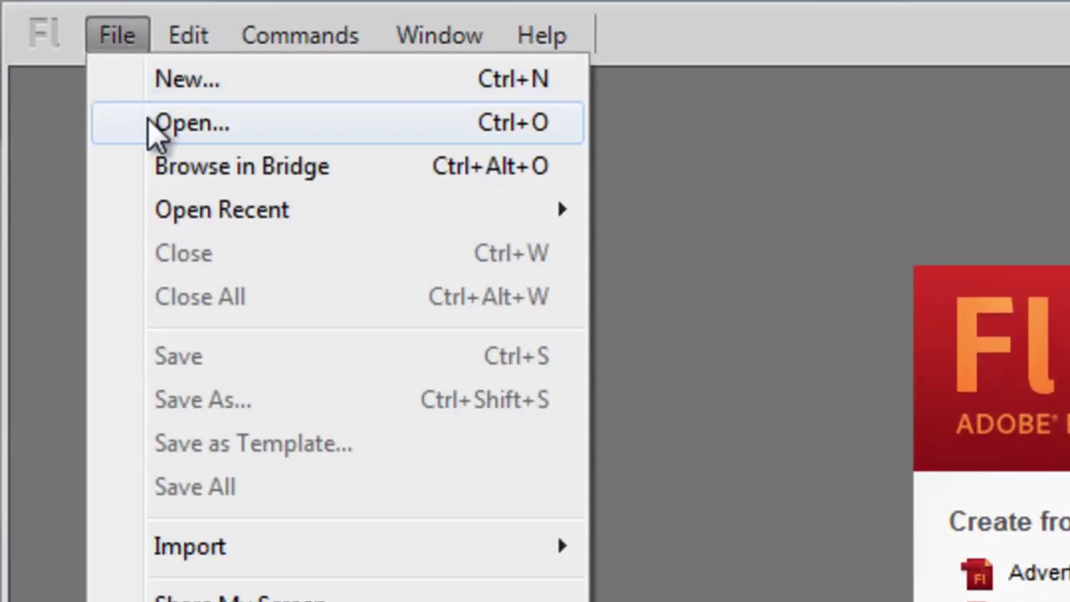
{"action": "left_click", "coordinate": [150, 121]}
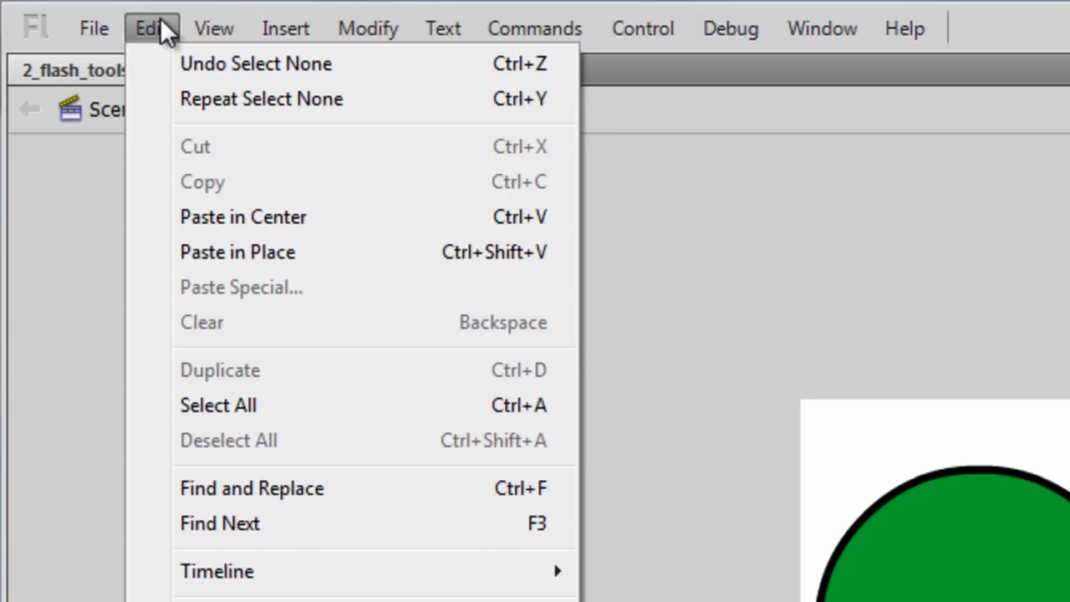
- Dismiss the Edit menu and bring up the File menu instead
{"action": "left_click", "coordinate": [160, 18]}
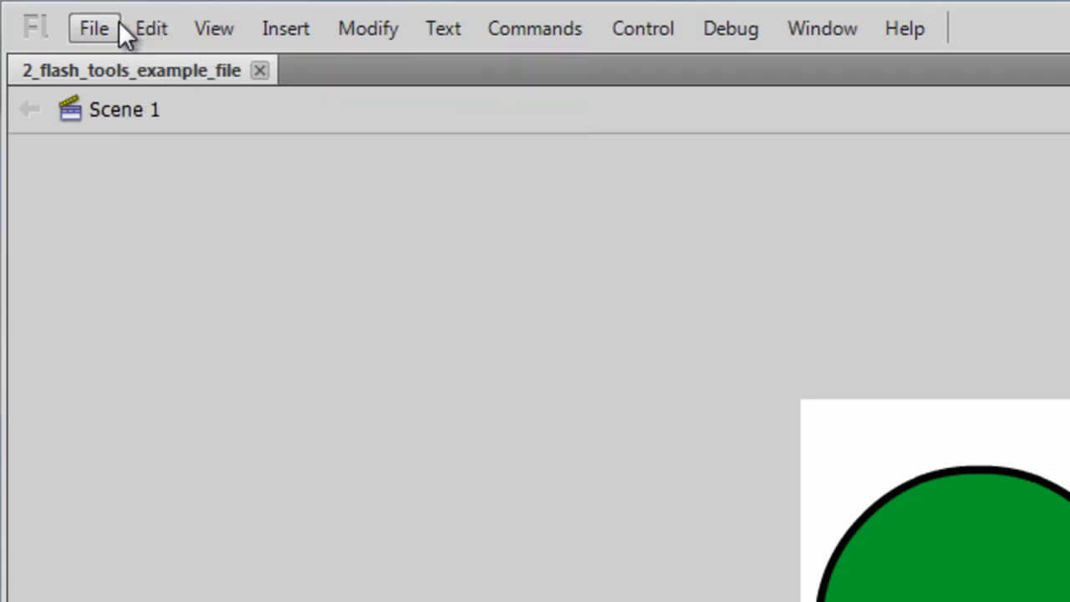
{"action": "left_click", "coordinate": [119, 21]}
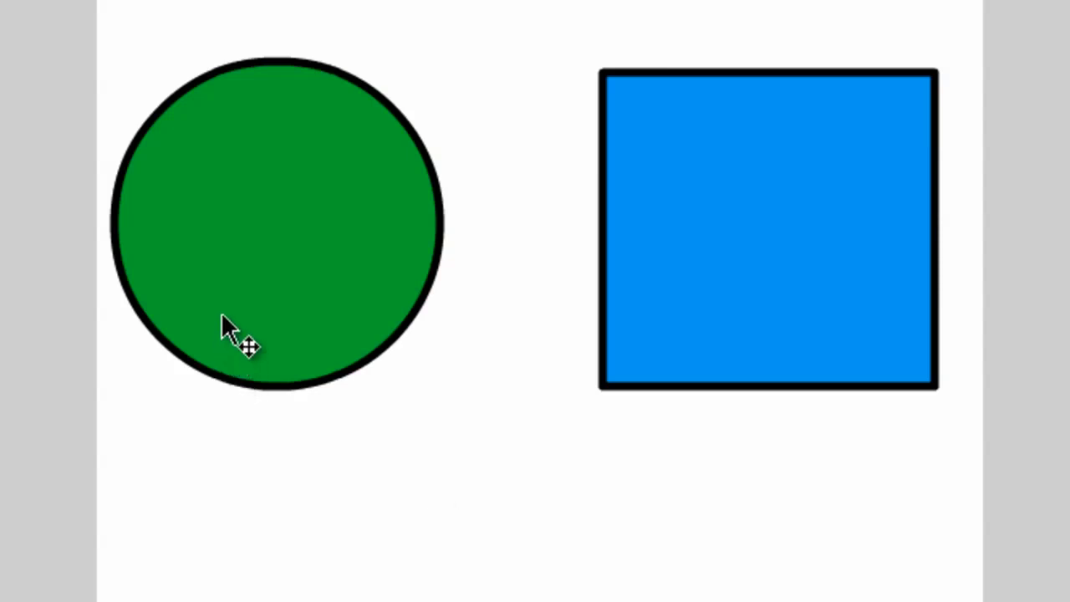
- Grab the circle's green fill and drag it away from its black outline
{"action": "left_click", "coordinate": [269, 194]}
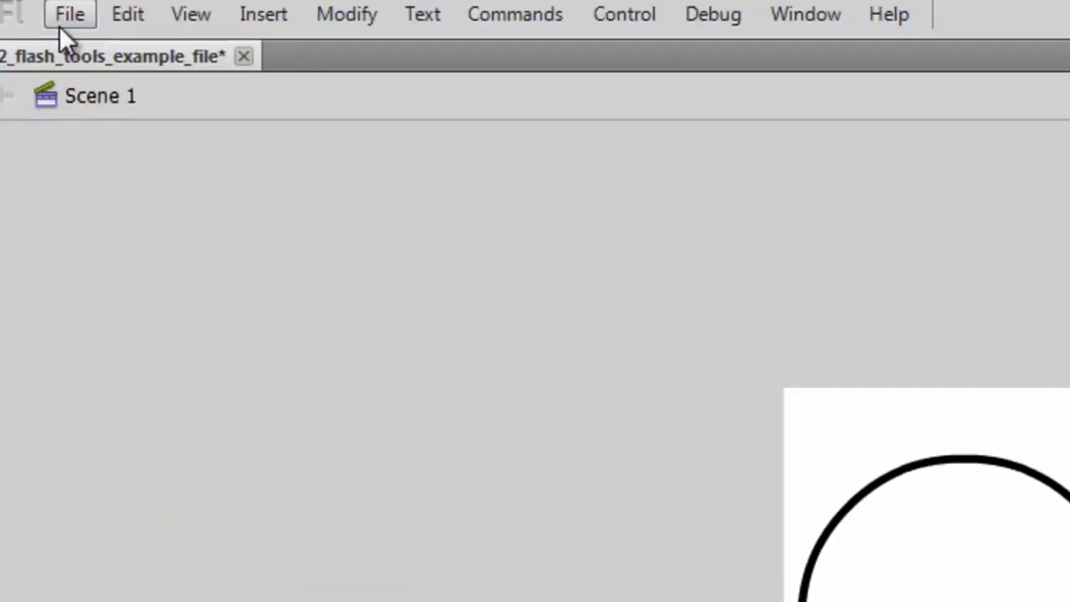
- Revert the document to its last saved version
{"action": "left_click", "coordinate": [67, 16]}
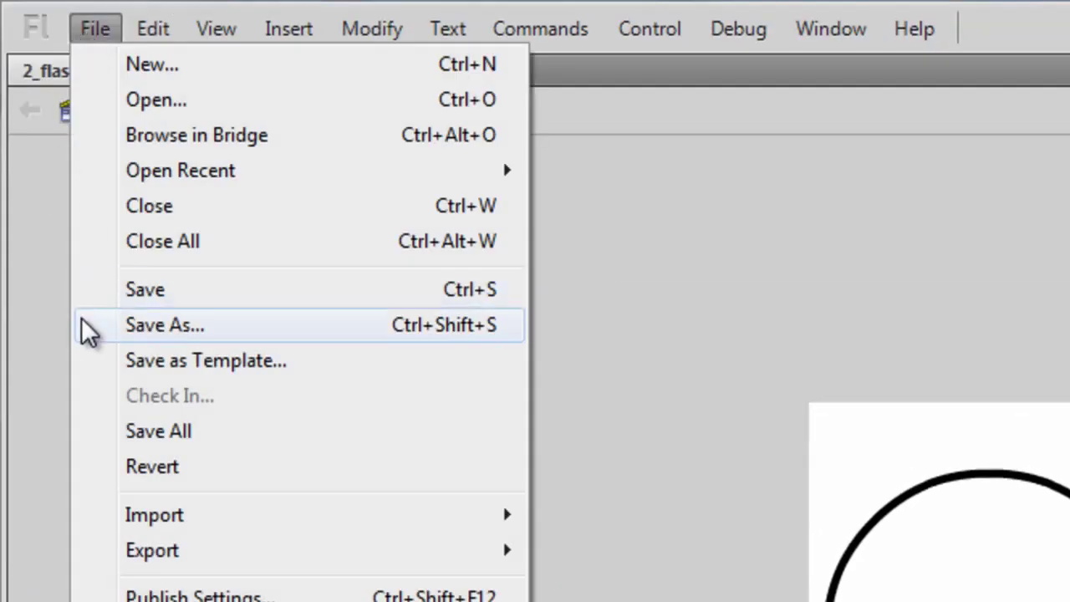
{"action": "left_click", "coordinate": [83, 469]}
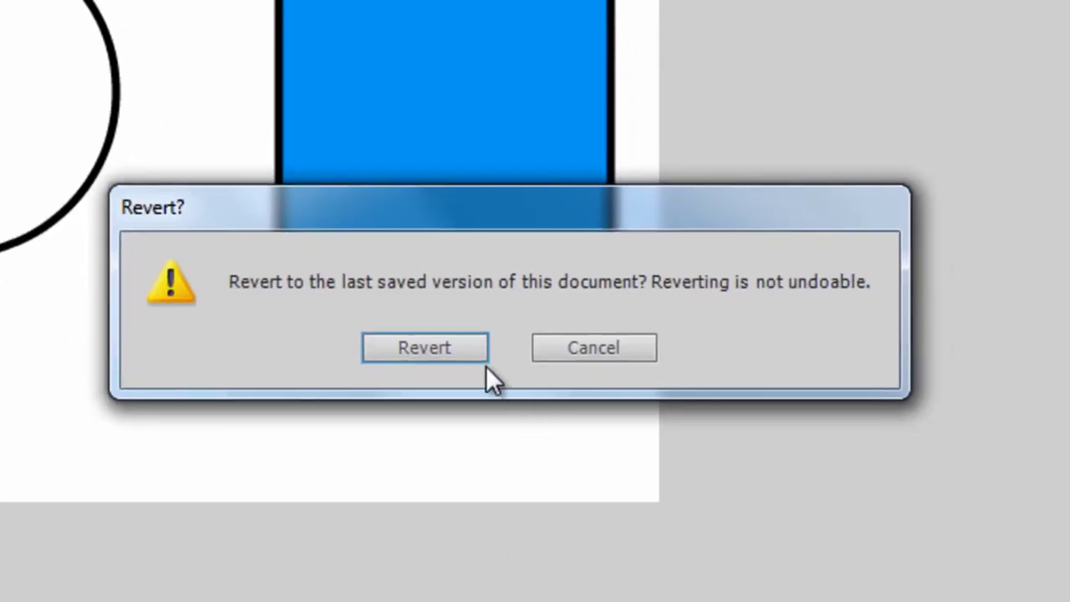
{"action": "left_click", "coordinate": [470, 351]}
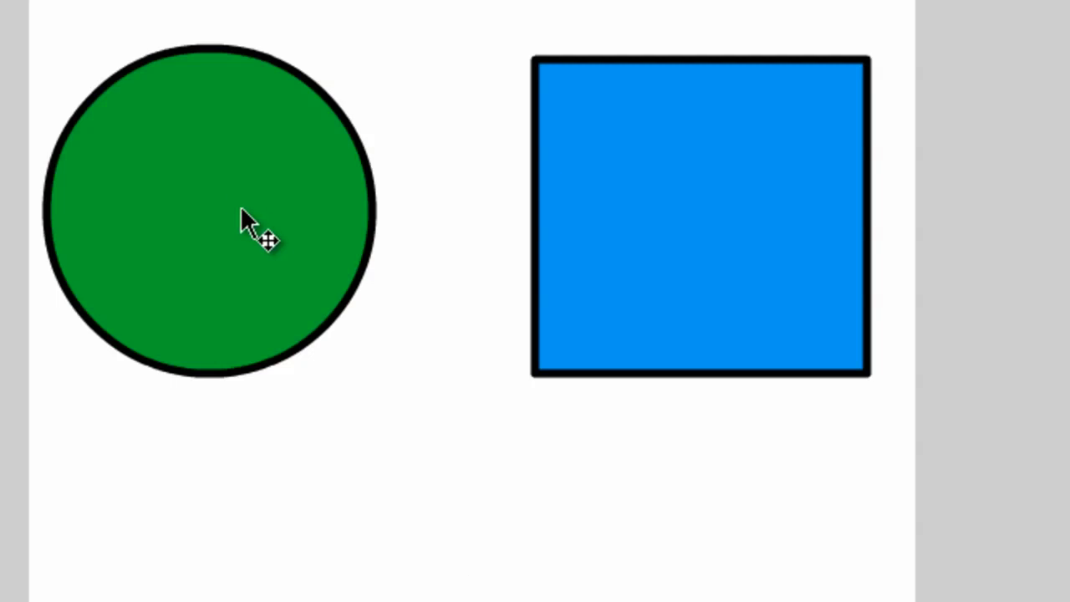
- Select the green circle's fill and outline together and move it slightly down and right
{"action": "left_click", "coordinate": [211, 173]}
{"action": "left_click", "coordinate": [370, 177]}
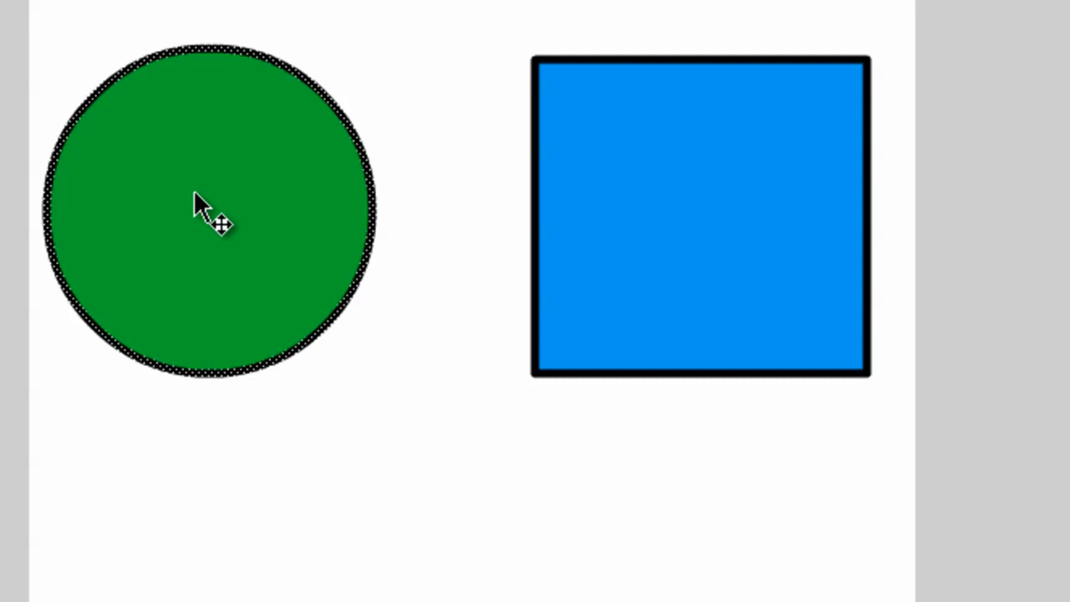
{"action": "double_click", "coordinate": [194, 191]}
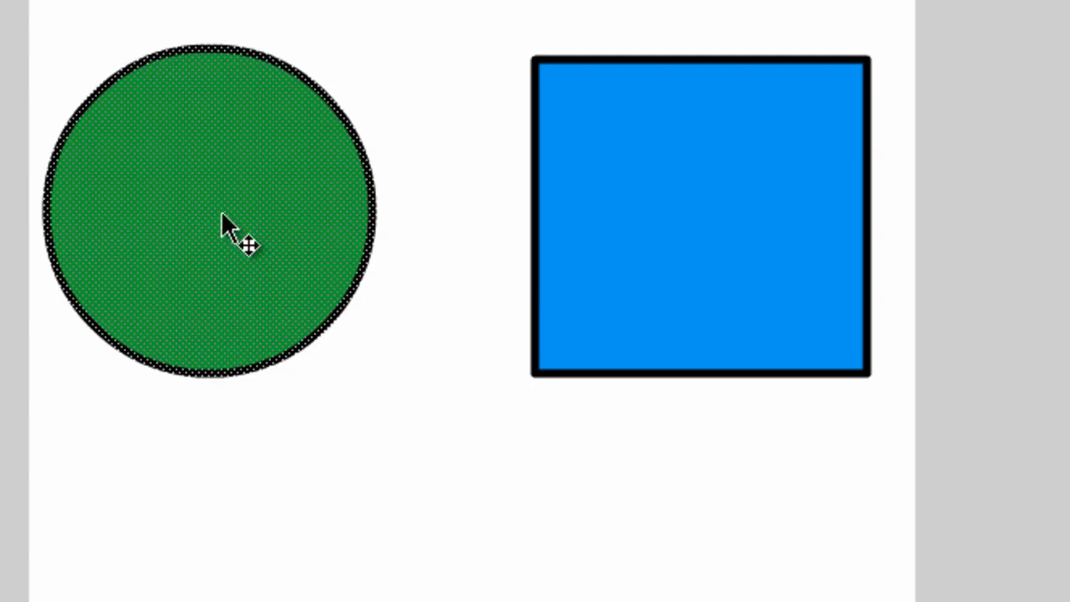
{"action": "left_click_drag", "start_coordinate": [222, 216], "coordinate": [245, 240]}
- Deselect the moved circle by clicking on empty stage
{"action": "left_click", "coordinate": [374, 550]}
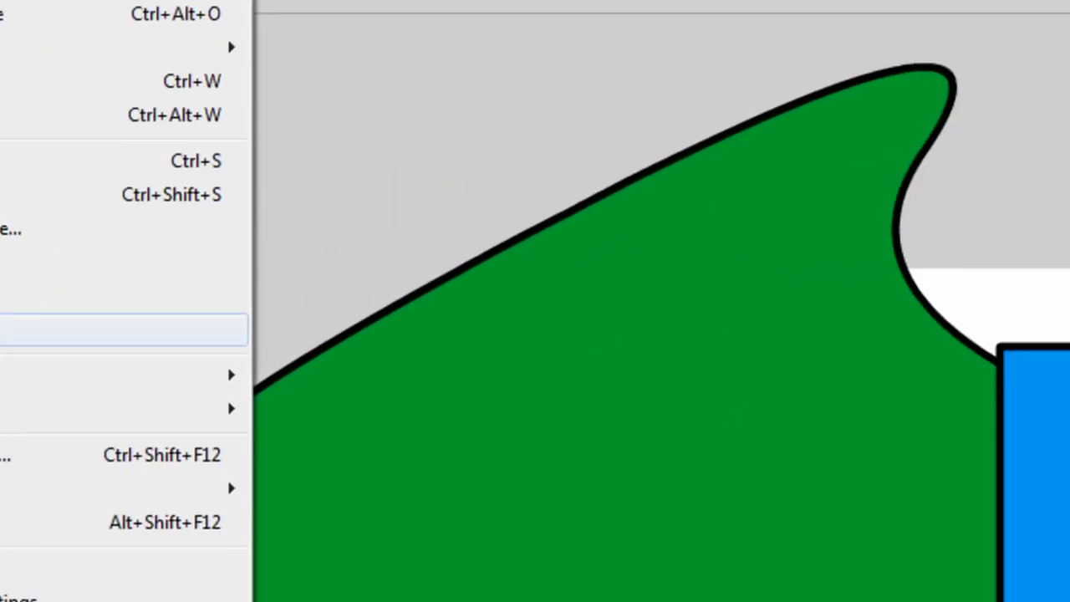
- Revert the file and confirm, restoring the round green circle
{"action": "left_click", "coordinate": [155, 441]}
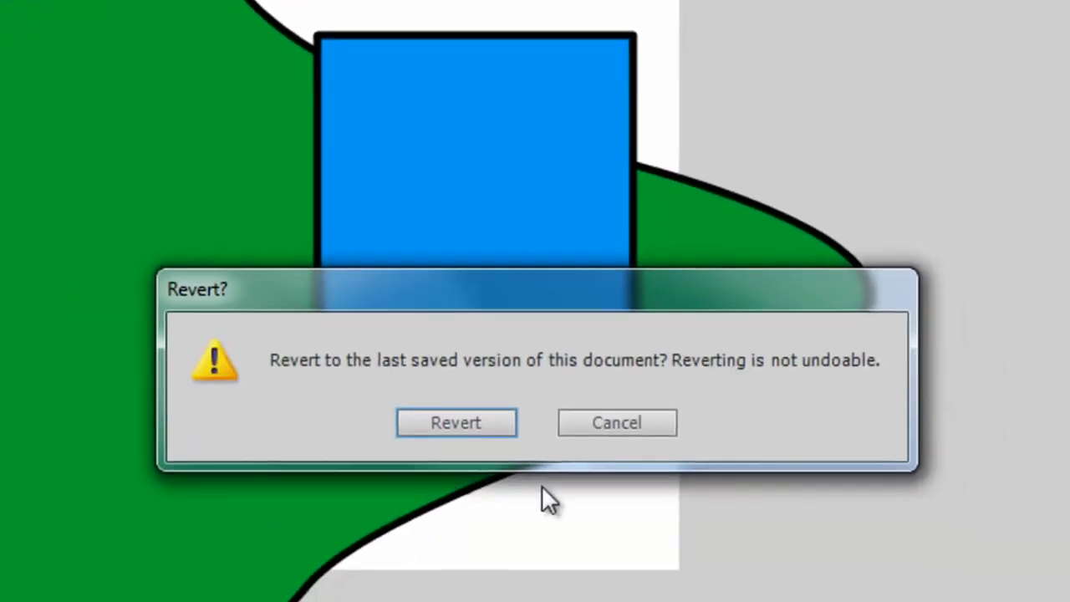
{"action": "left_click", "coordinate": [492, 422]}
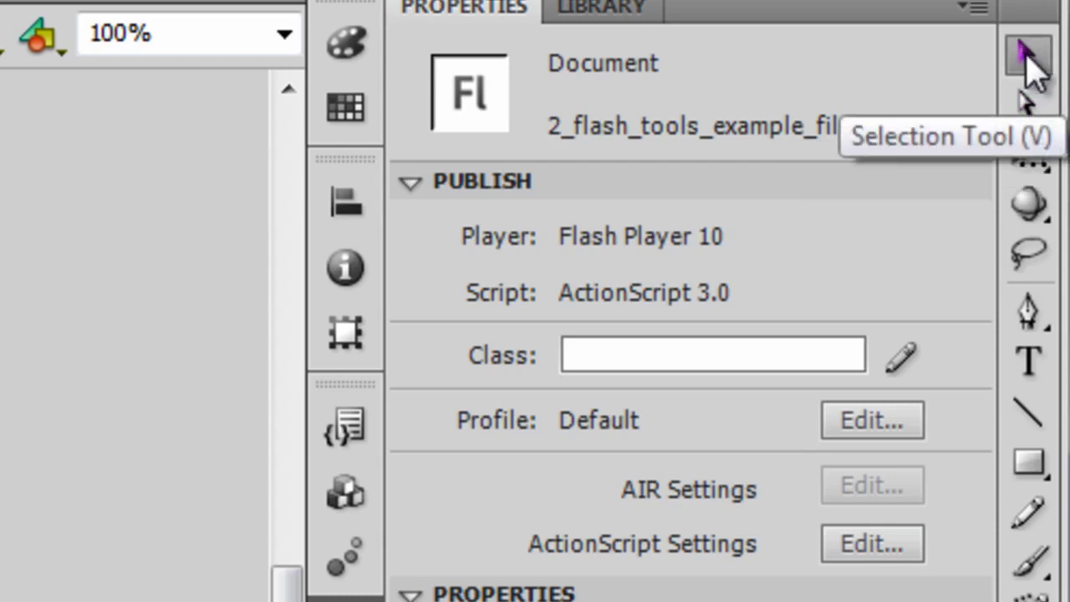
- With the Subselection tool, pull the lower-right edge into a point and bend the top-left curve
{"action": "left_click", "coordinate": [1029, 104]}
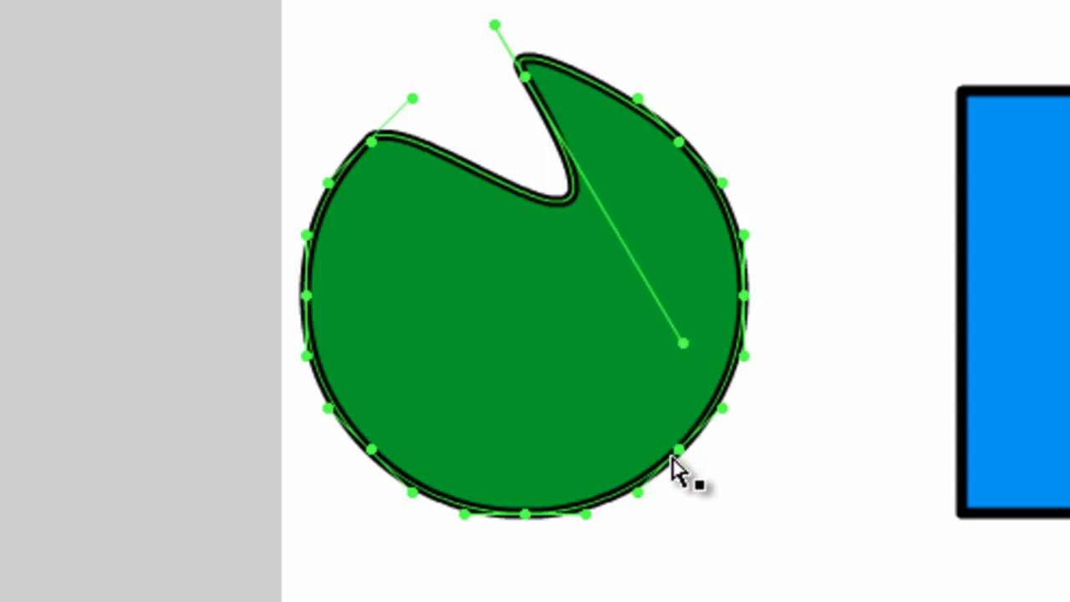
{"action": "left_click_drag", "start_coordinate": [645, 502], "coordinate": [941, 598]}
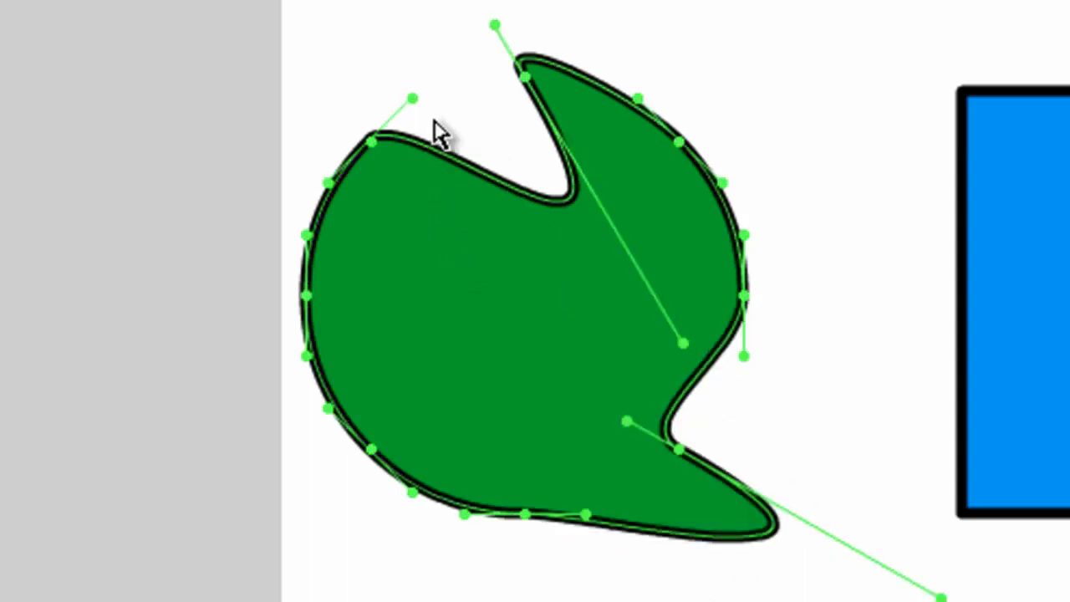
{"action": "left_click_drag", "start_coordinate": [413, 99], "coordinate": [281, 0]}
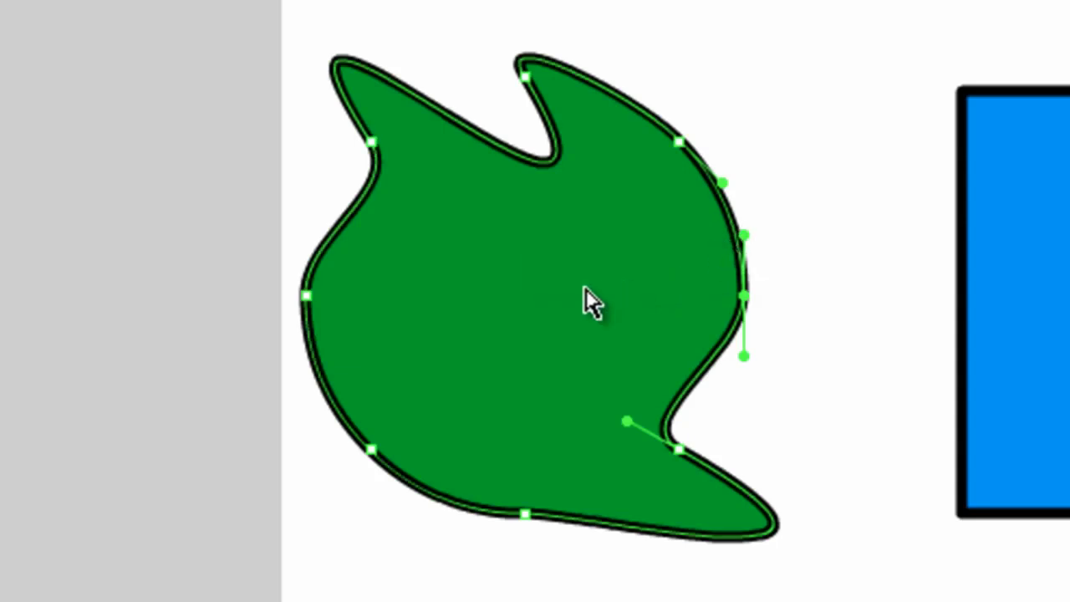
- Marquee-select the shape's anchor points, move the blob down-right, and bend its bottom curve
{"action": "left_click_drag", "start_coordinate": [519, 284], "coordinate": [884, 0]}
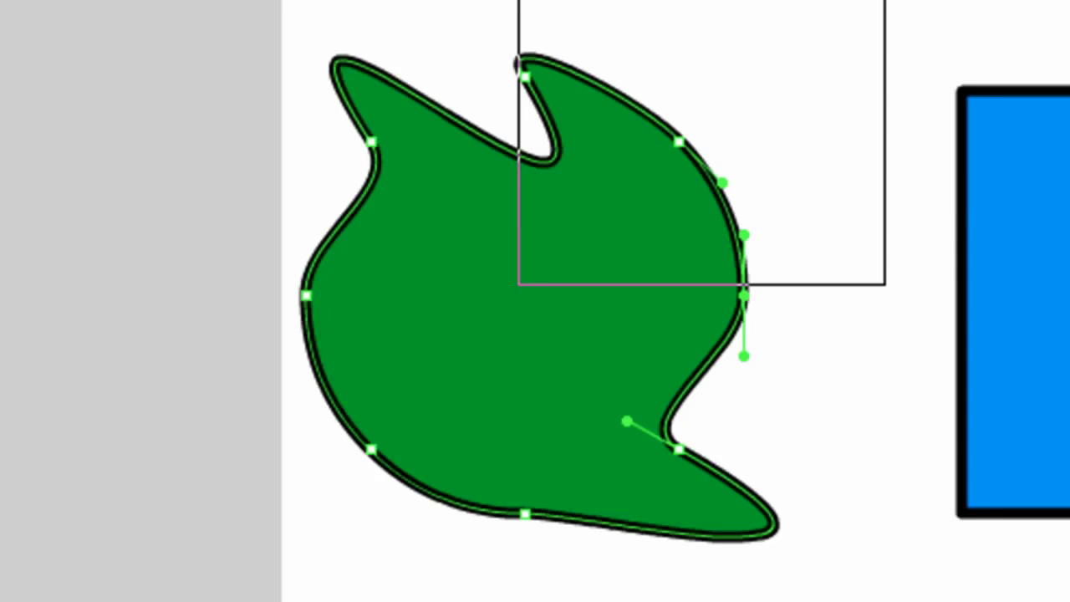
{"action": "left_click_drag", "start_coordinate": [885, 0], "coordinate": [885, 4]}
{"action": "left_click_drag", "start_coordinate": [519, 284], "coordinate": [760, 0]}
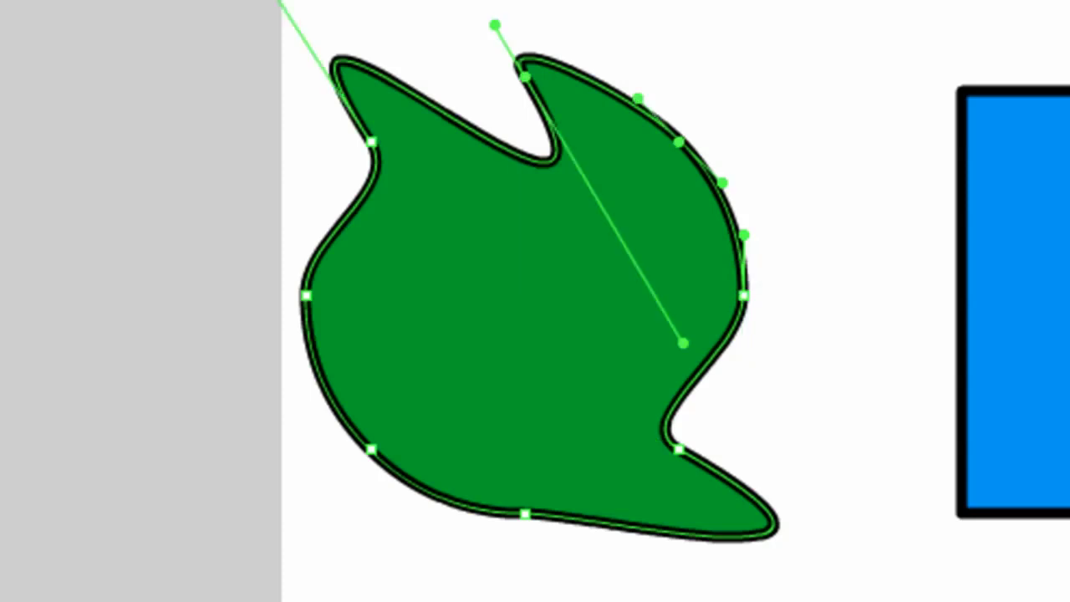
{"action": "left_click_drag", "start_coordinate": [72, 601], "coordinate": [842, 601]}
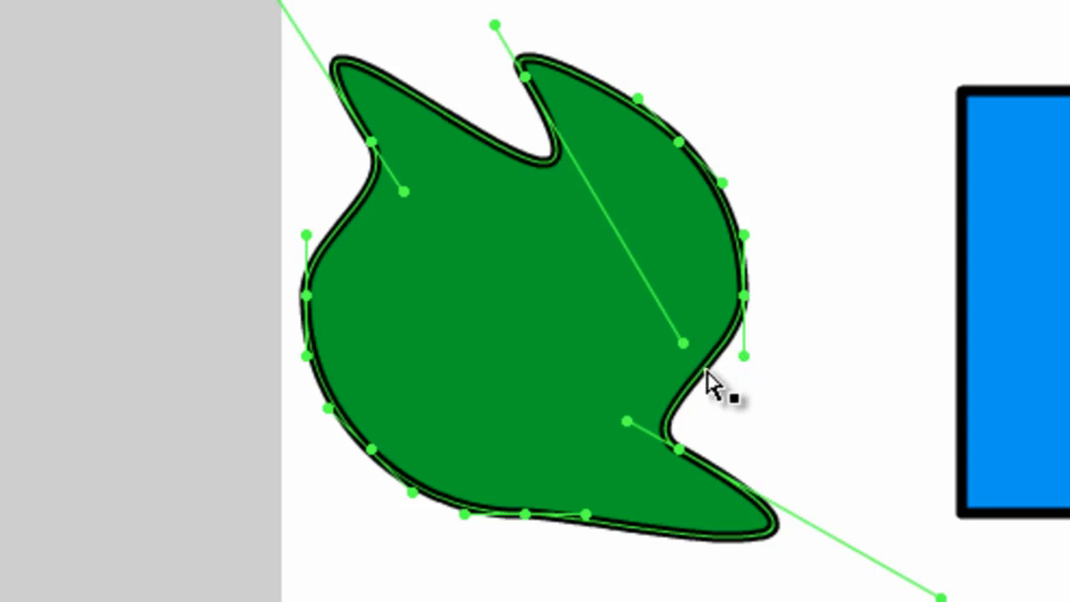
{"action": "left_click_drag", "start_coordinate": [708, 383], "coordinate": [802, 521]}
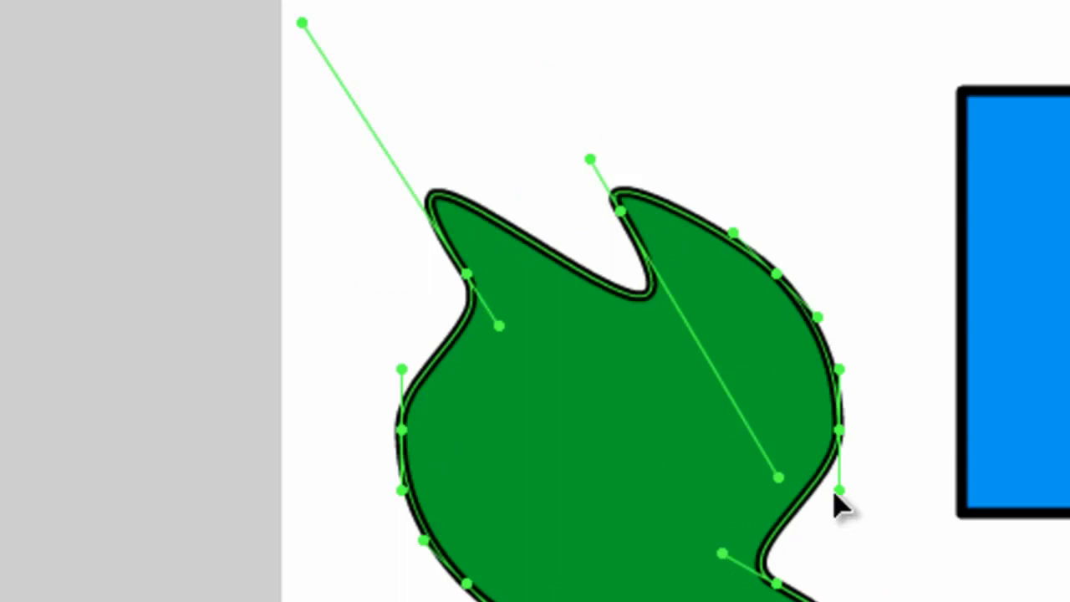
{"action": "left_click_drag", "start_coordinate": [839, 495], "coordinate": [920, 485]}
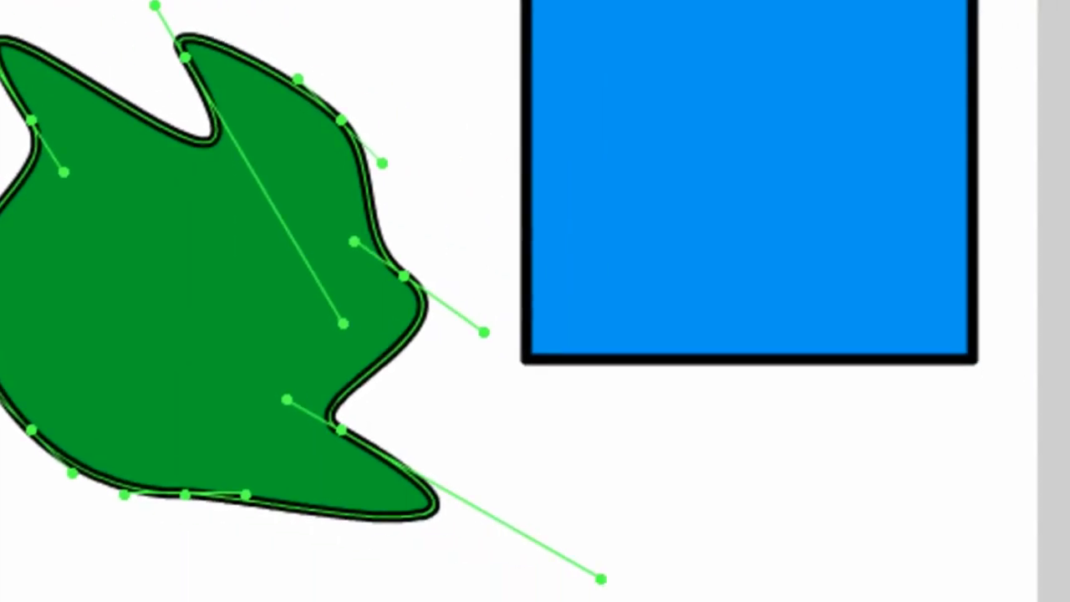
- Revert to the saved plain circle and pick the Free Transform Tool from the flyout
{"action": "key", "text": "F12"}
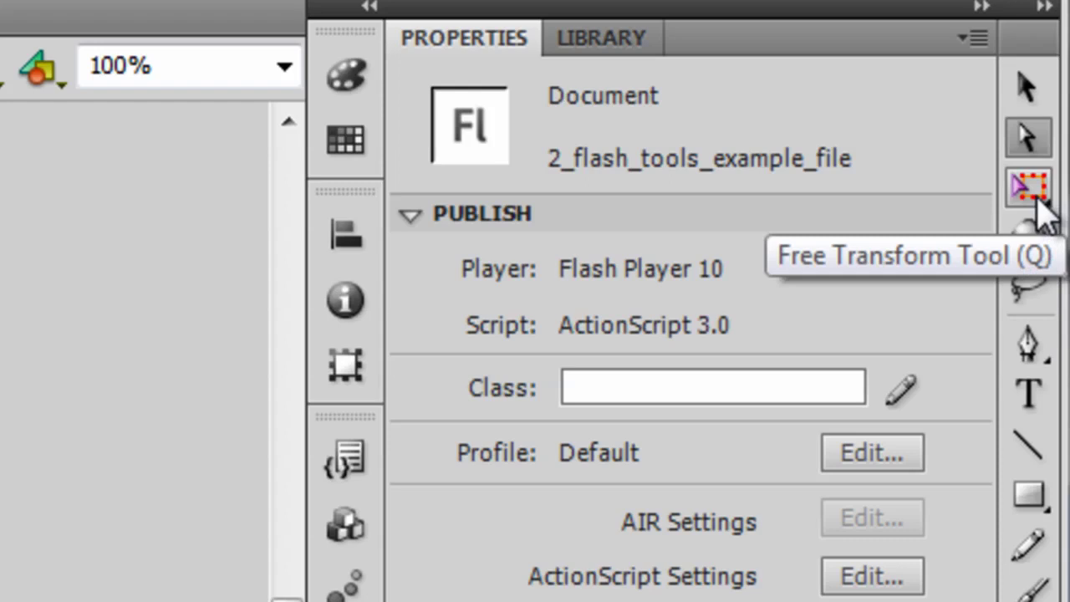
{"action": "left_click", "coordinate": [1037, 201]}
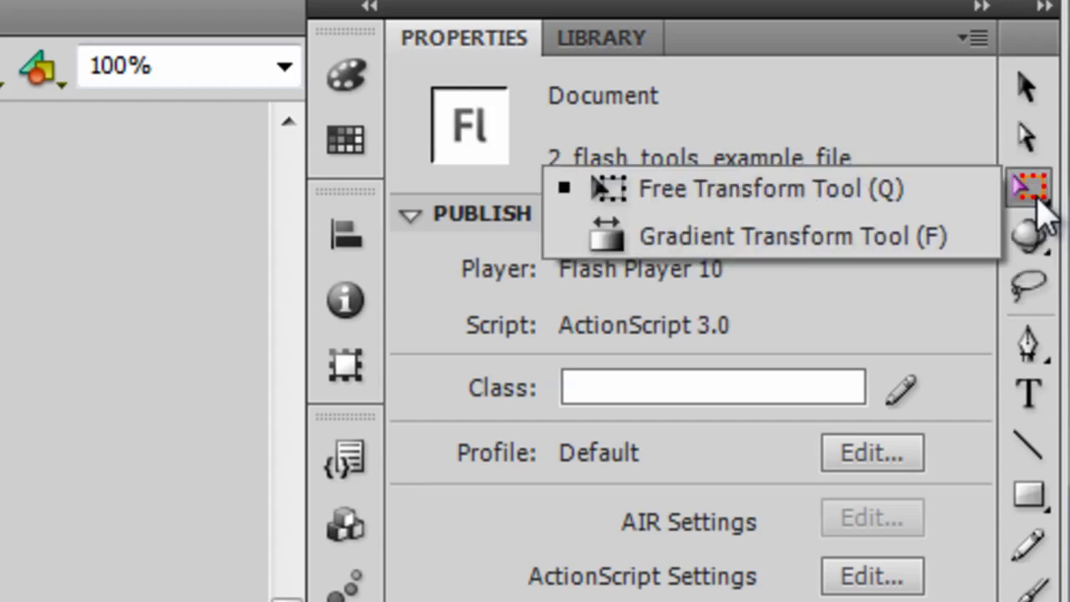
{"action": "left_click", "coordinate": [800, 198]}
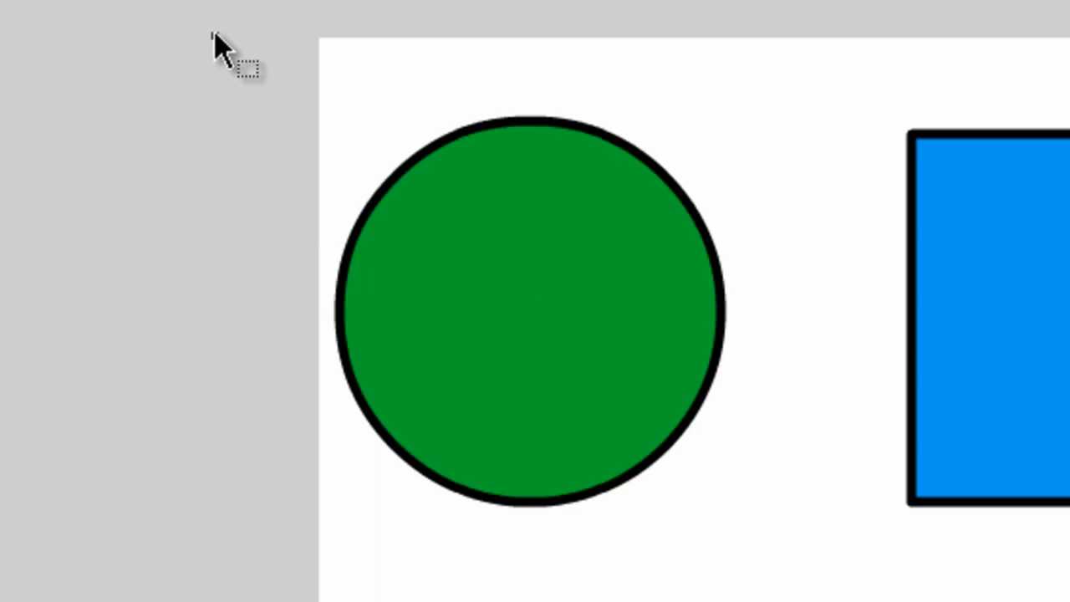
- Marquee-select the green circle with the Free Transform Tool
{"action": "left_click_drag", "start_coordinate": [592, 438], "coordinate": [778, 568]}
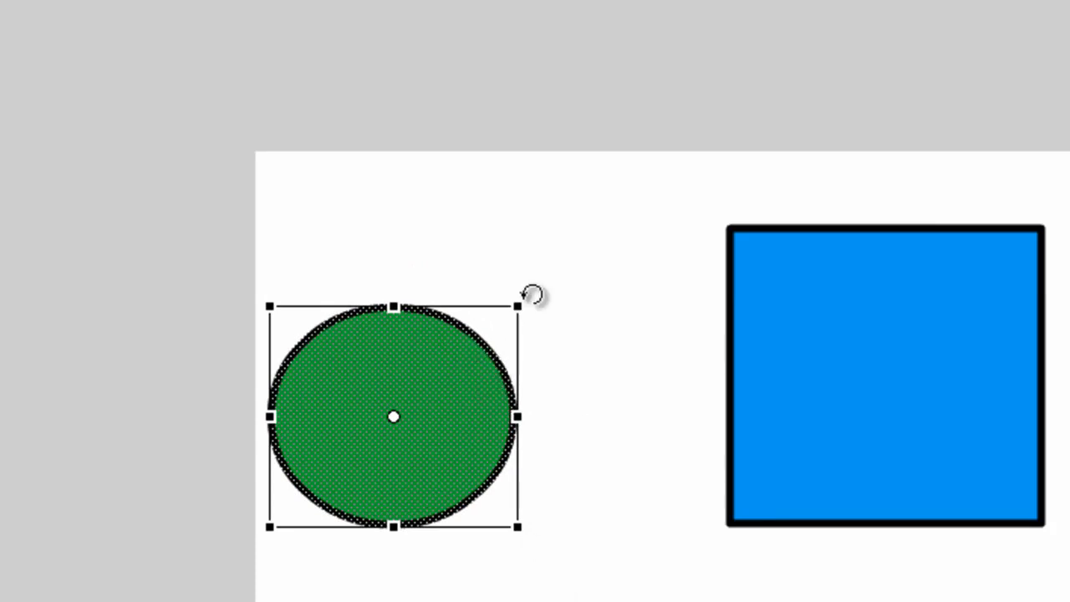
- Enlarge the green ellipse by pulling its top-right corner handle outward
{"action": "left_click_drag", "start_coordinate": [519, 302], "coordinate": [682, 147]}
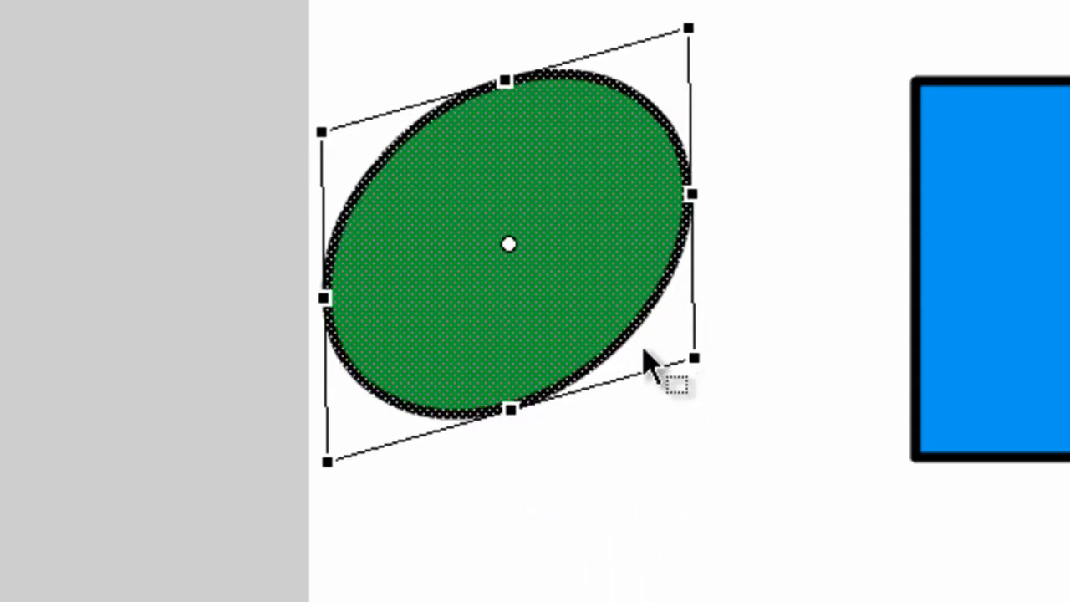
- Skew the green ellipse wide toward the blue square, then into a taller tilted shape
{"action": "left_click_drag", "start_coordinate": [636, 382], "coordinate": [982, 309]}
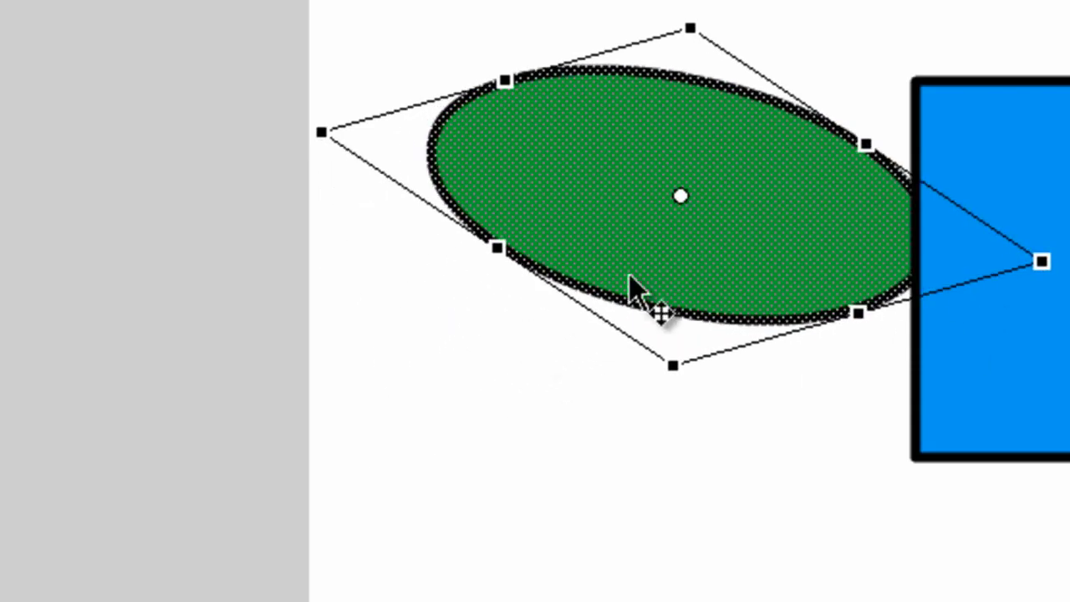
{"action": "left_click_drag", "start_coordinate": [582, 318], "coordinate": [623, 506]}
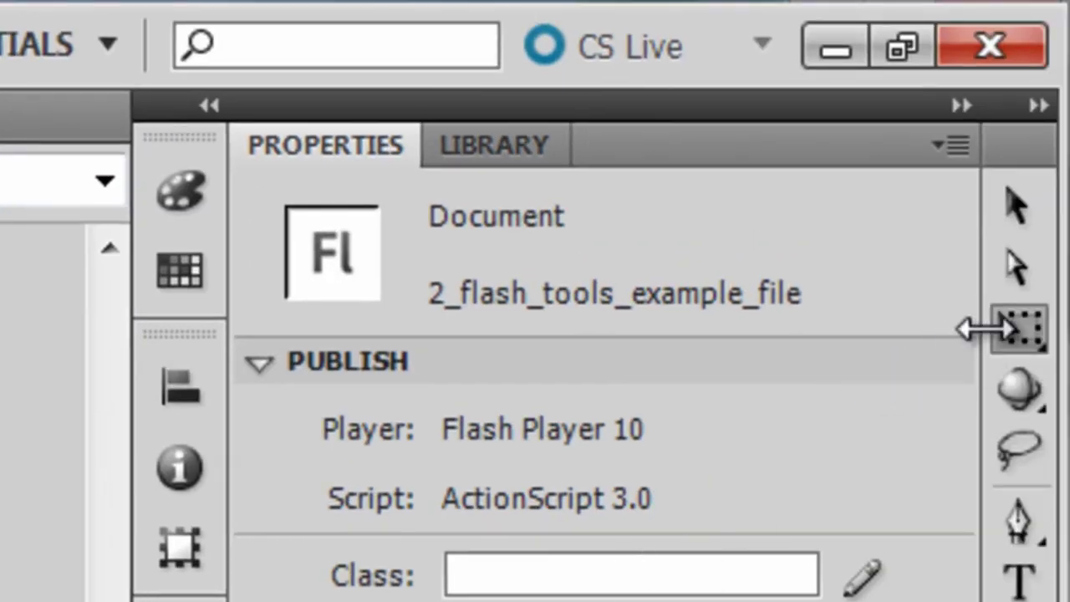
- Switch from the Free Transform Tool to the Gradient Transform Tool (F) in the transform flyout
{"action": "left_click", "coordinate": [1014, 336]}
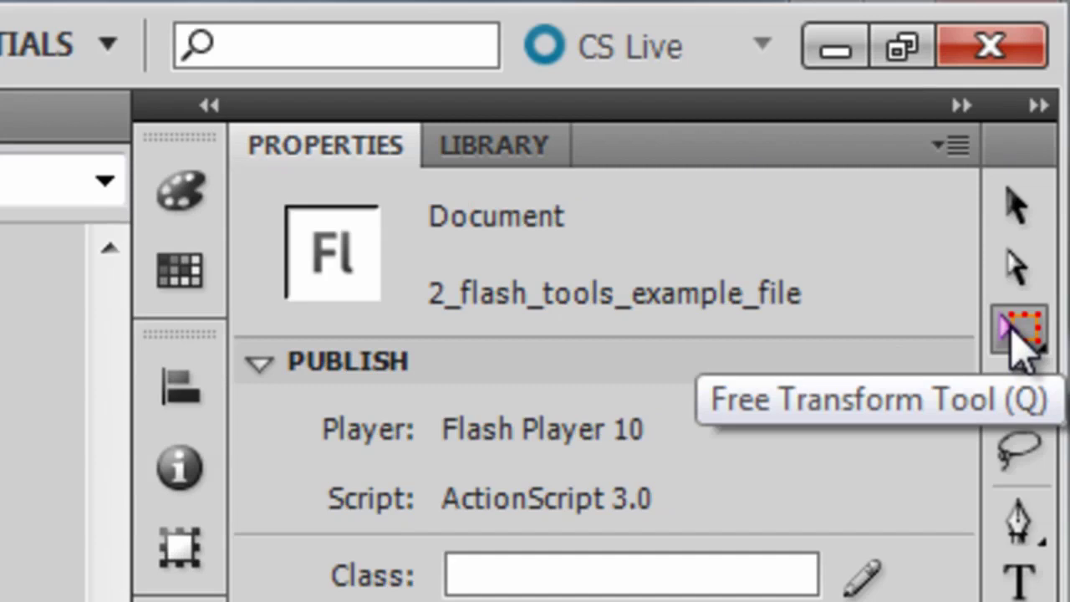
{"action": "left_click", "coordinate": [1014, 330]}
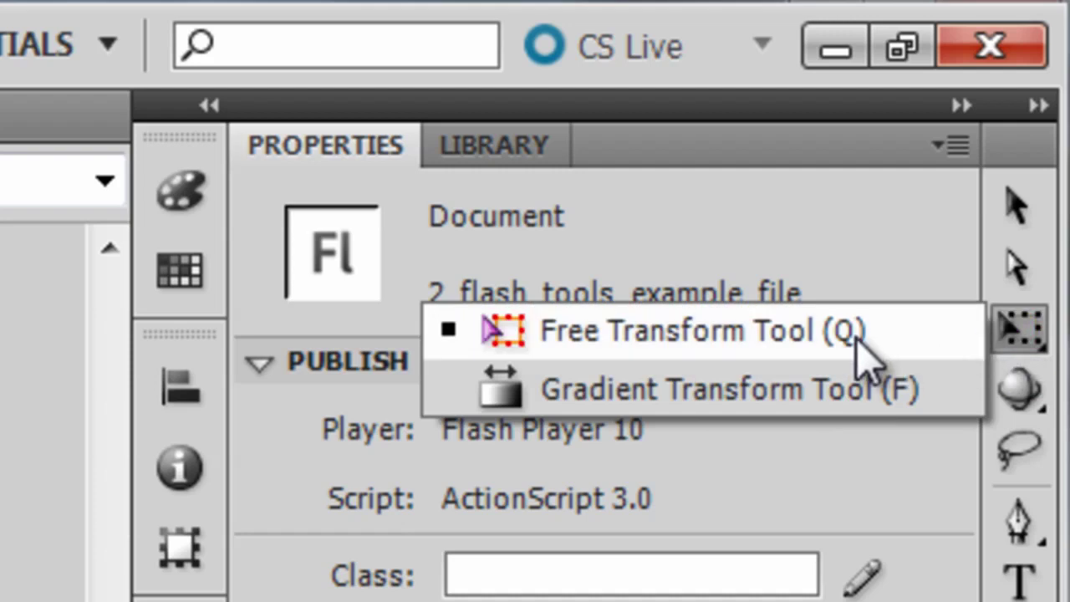
{"action": "left_click", "coordinate": [844, 393]}
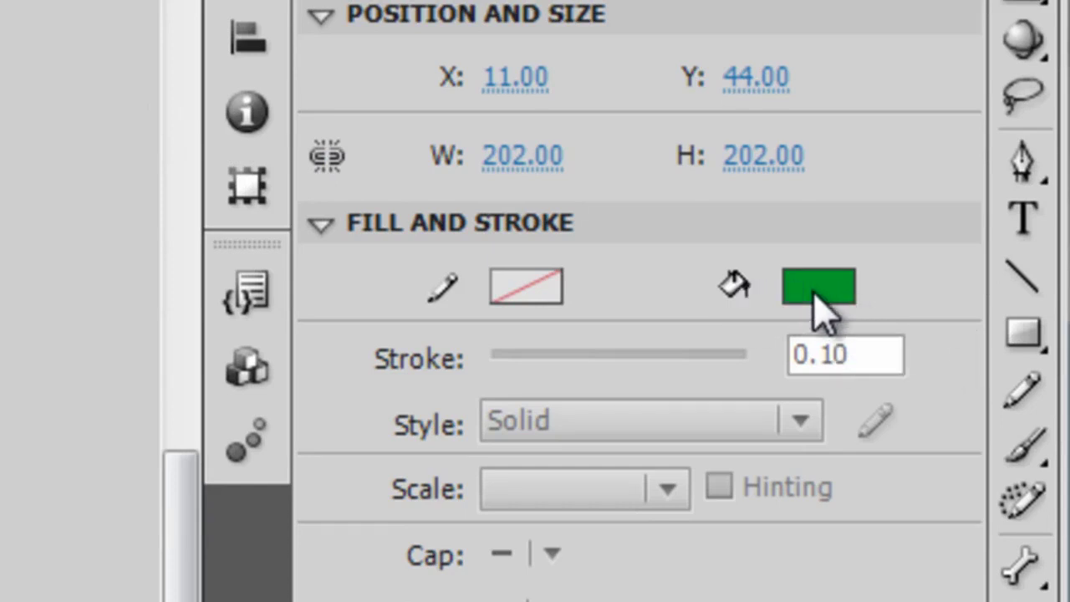
- Show the fill colour swatches for the circle's current green #009933 fill
{"action": "left_click", "coordinate": [801, 292]}
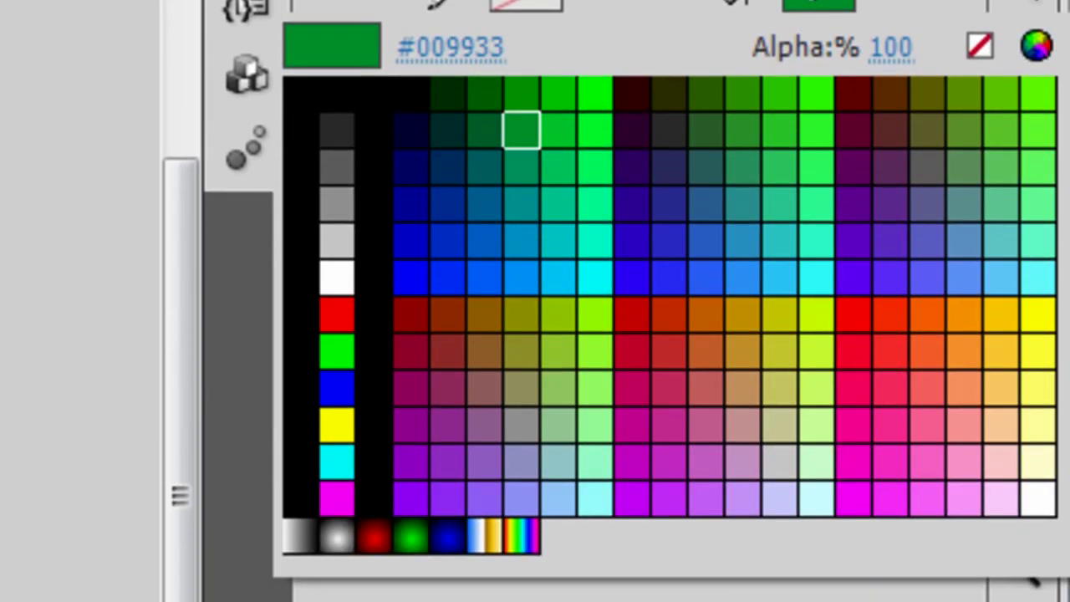